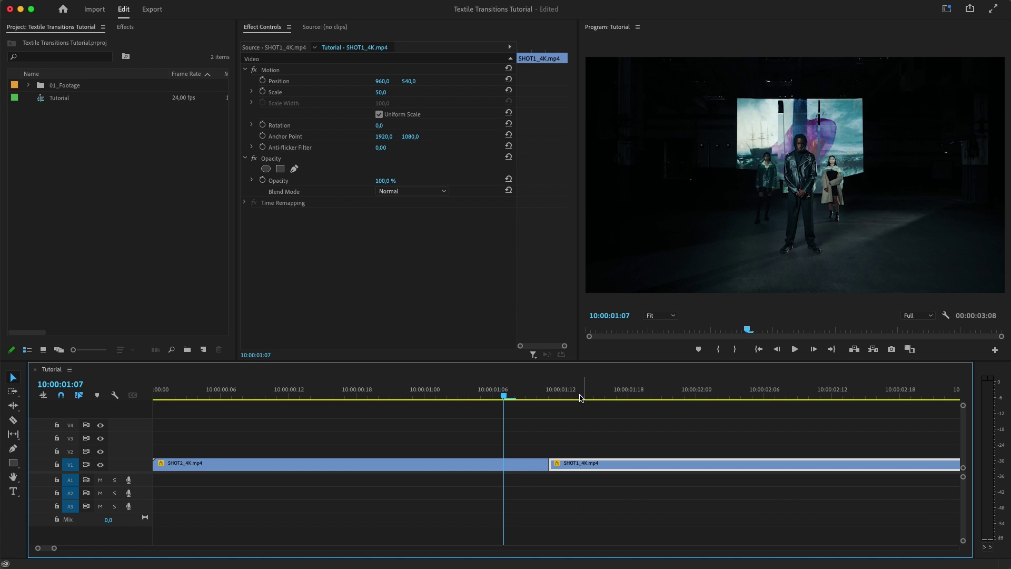
# Park the playhead at 10:00:01:13 on the teal-coat SHOT1_4K frame, then switch to Finder
pyautogui.moveTo(579, 395)
pyautogui.mouseDown()
pyautogui.moveTo(548, 395)
pyautogui.moveTo(573, 398)
pyautogui.mouseUp()
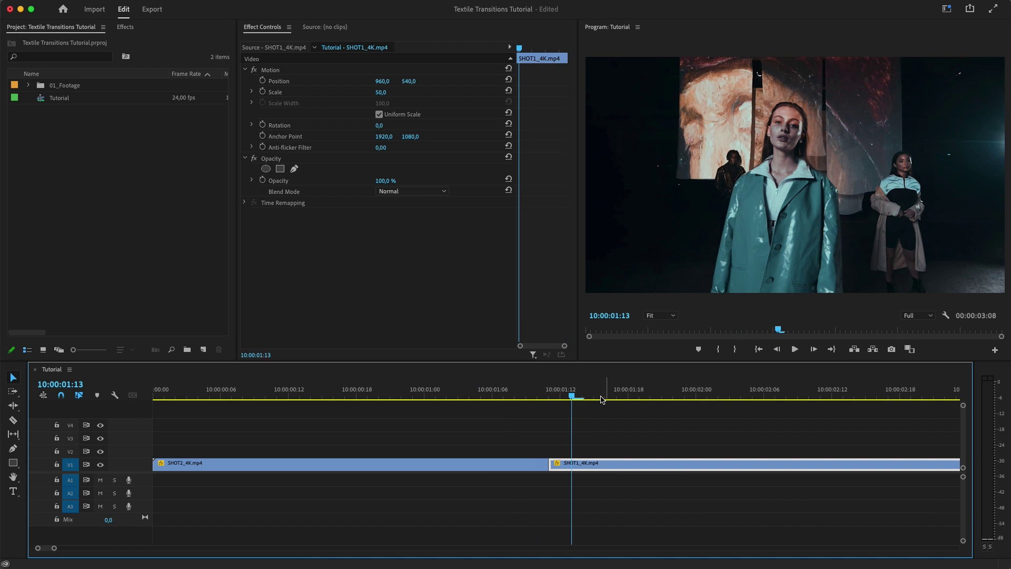
pyautogui.press('super+Tab')
# In the Textile Transitions window, browse the Assets folder and peek inside the Toolkit folder
pyautogui.click(515, 377)
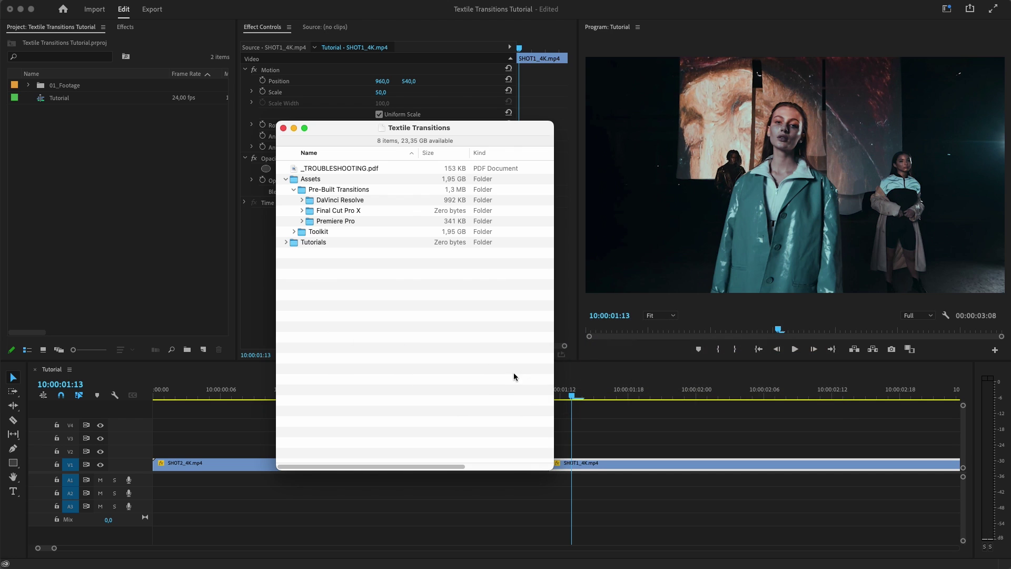
pyautogui.click(284, 180)
pyautogui.click(285, 180)
pyautogui.click(295, 190)
pyautogui.click(297, 200)
pyautogui.keyDown('alt'); pyautogui.click(295, 200); pyautogui.keyUp('alt')
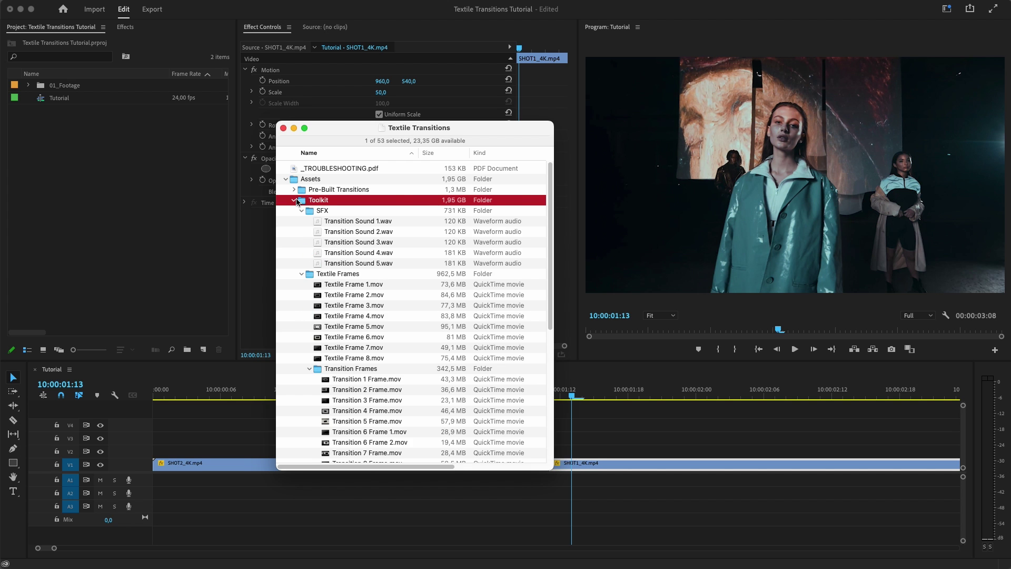
pyautogui.click(296, 200)
# Expand Pre-Built Transitions › Premiere Pro and select Pre-built Textile Transitions.prproj
pyautogui.click(307, 189)
pyautogui.click(295, 190)
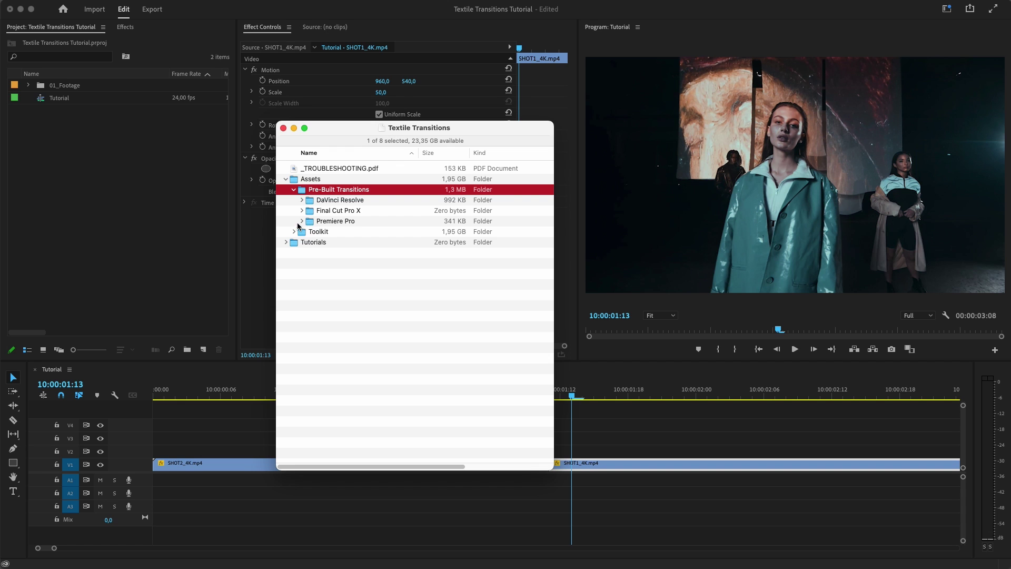
pyautogui.keyDown('alt'); pyautogui.click(301, 222); pyautogui.keyUp('alt')
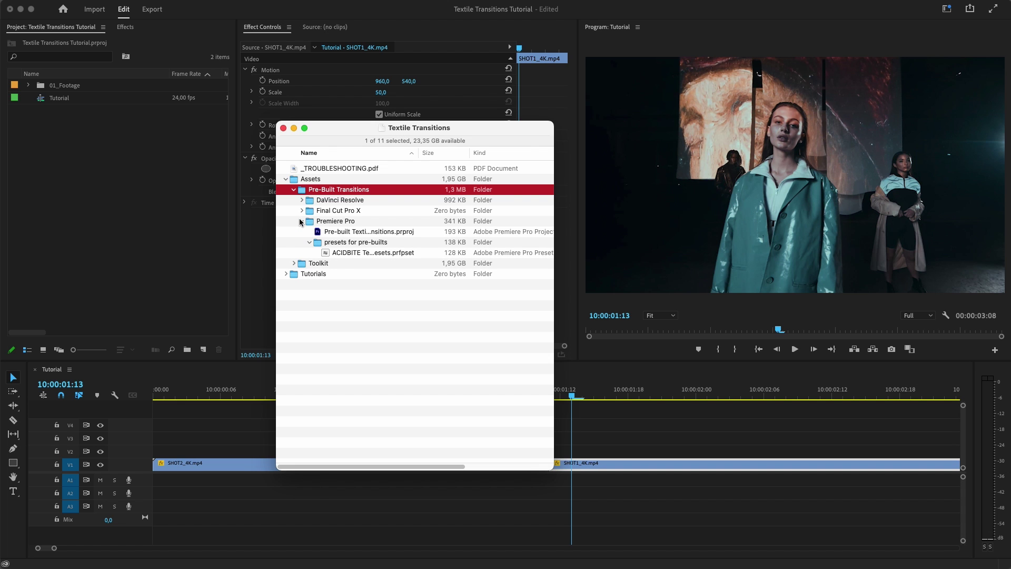
pyautogui.click(349, 234)
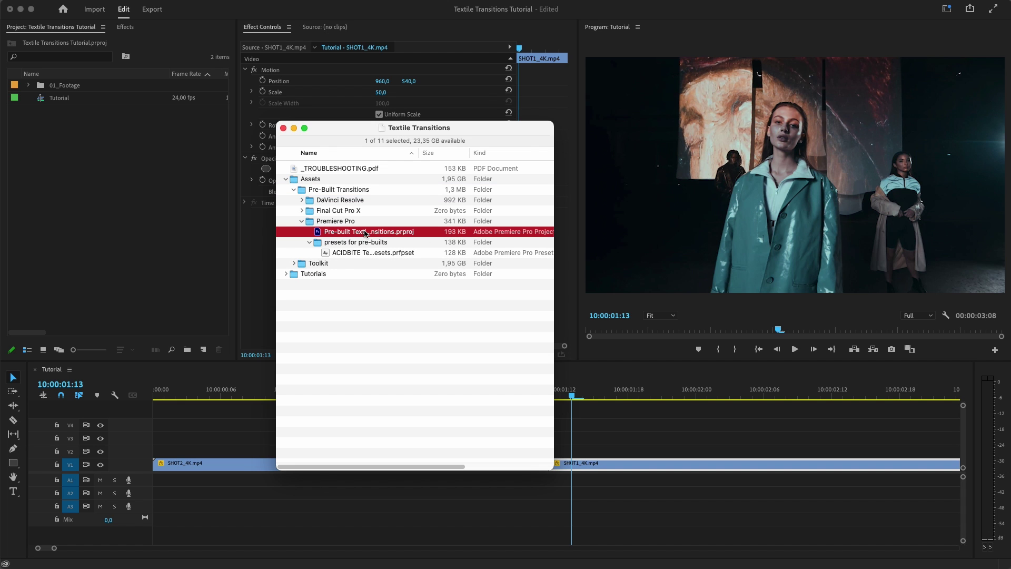
# Import the whole Pre-built Textile Transitions.prproj and inspect its Toolkit and pre-built transitions bins
pyautogui.moveTo(366, 232); pyautogui.dragTo(139, 219)
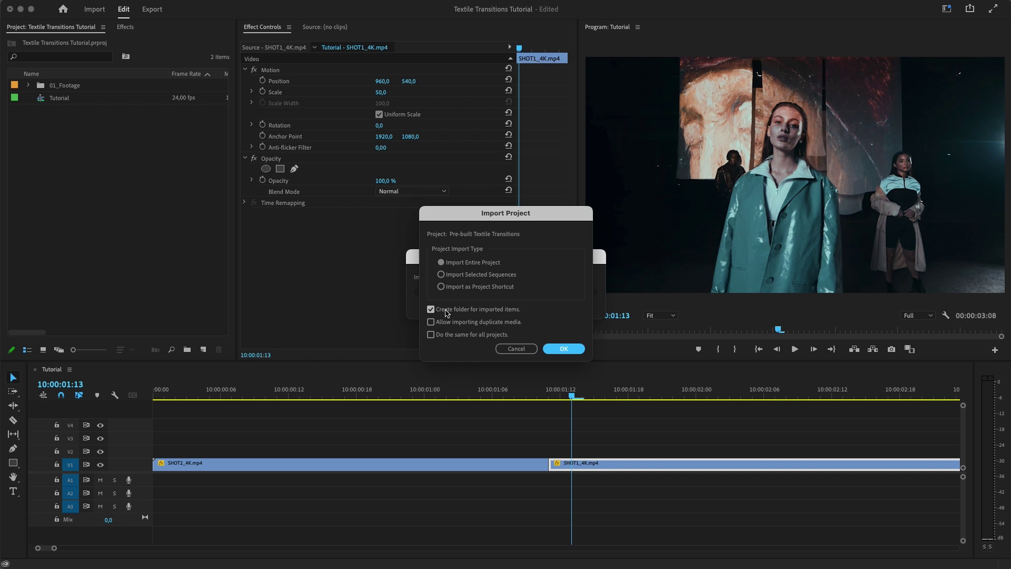
pyautogui.click(559, 350)
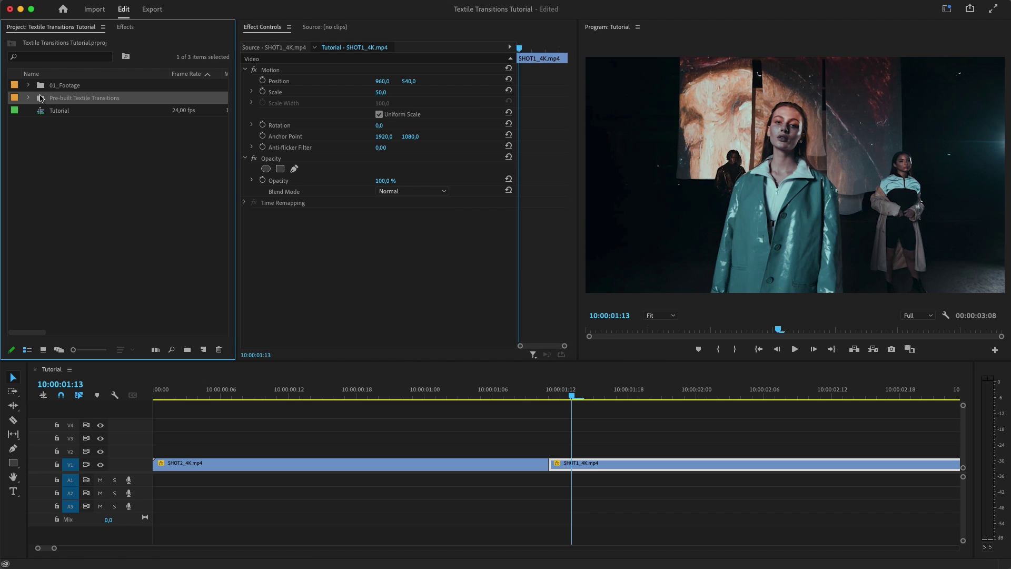
pyautogui.click(28, 98)
pyautogui.click(39, 123)
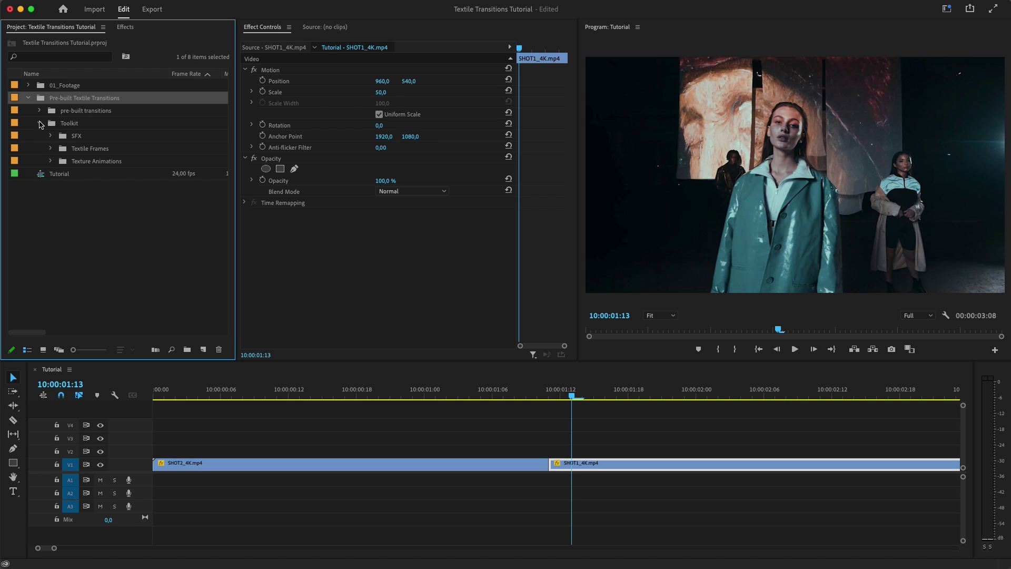
pyautogui.click(39, 123)
pyautogui.click(40, 110)
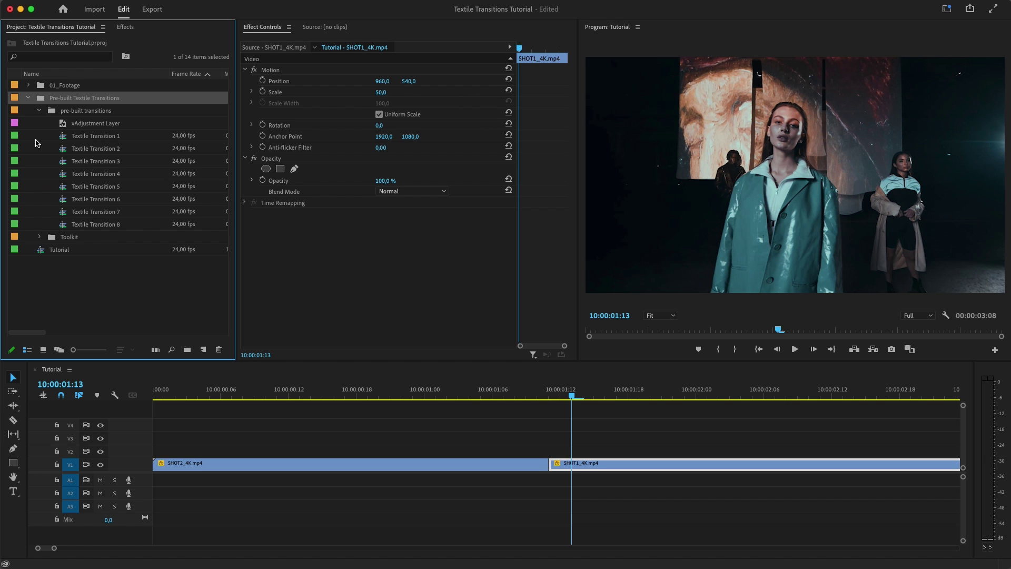
pyautogui.click(39, 110)
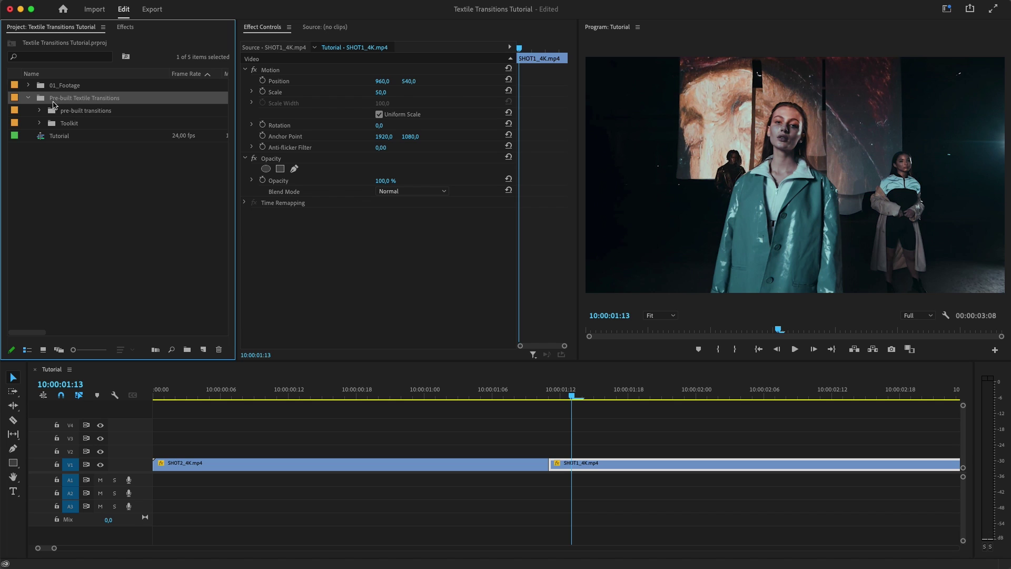
# Show the Effects panel with search cleared and locate ACIDBITE Textile Transitions Presets.prfpset in Finder
pyautogui.click(125, 27)
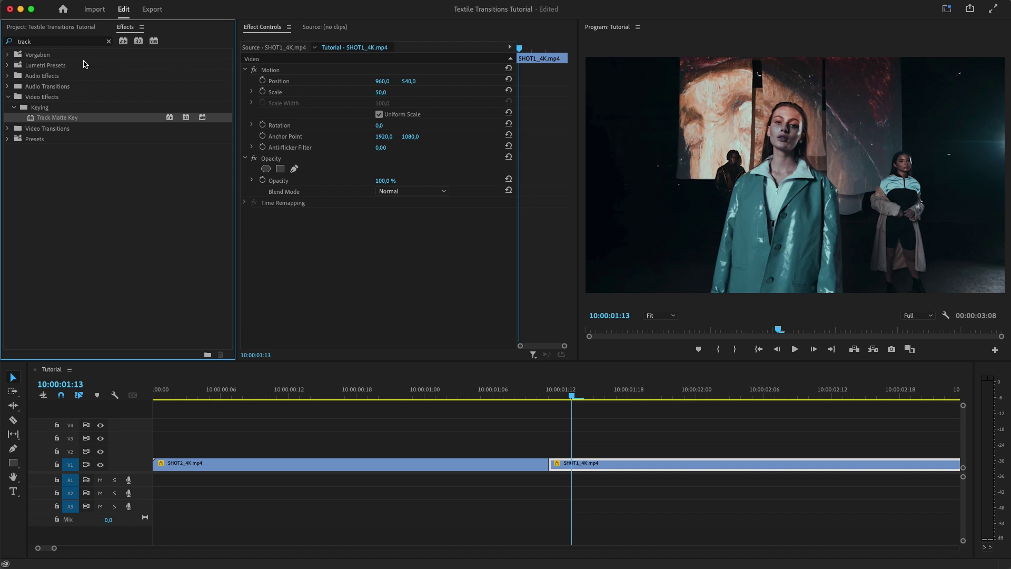
pyautogui.click(109, 42)
pyautogui.press('super+Tab')
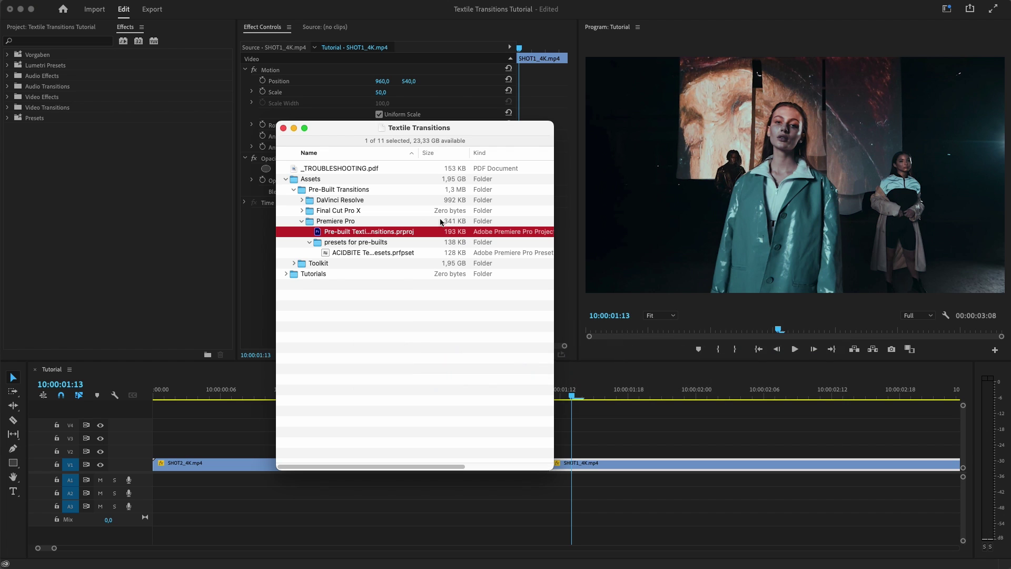
pyautogui.click(350, 252)
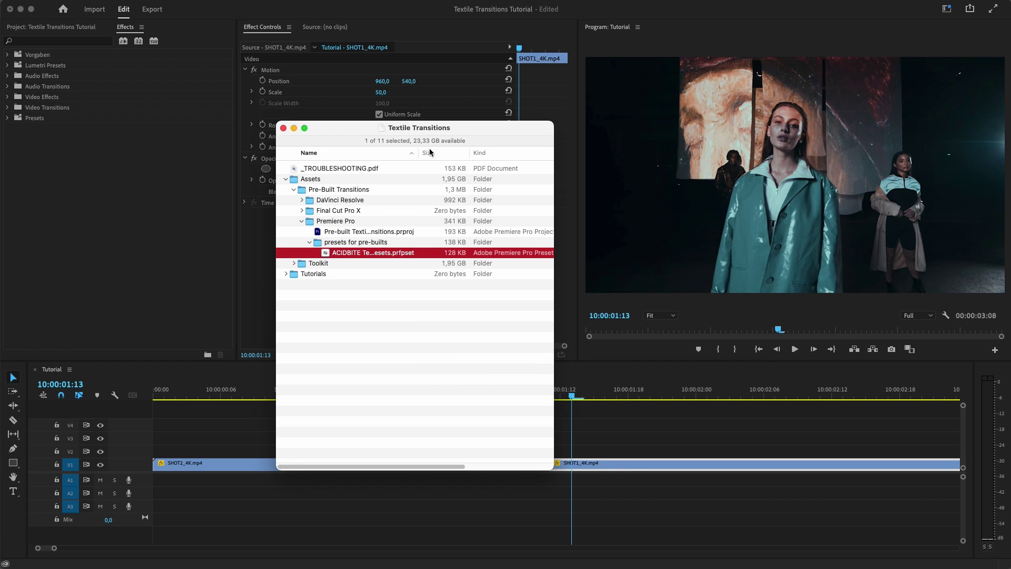
pyautogui.moveTo(421, 153); pyautogui.dragTo(494, 153)
# Back in Effects, bring up the context menu of the Lumetri Presets bin
pyautogui.click(54, 173)
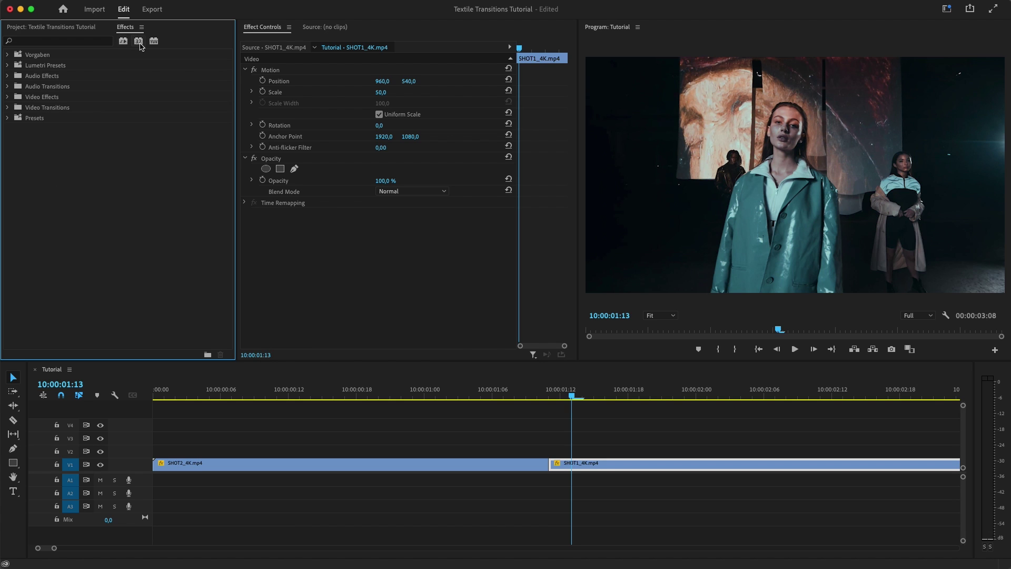
pyautogui.rightClick(52, 139)
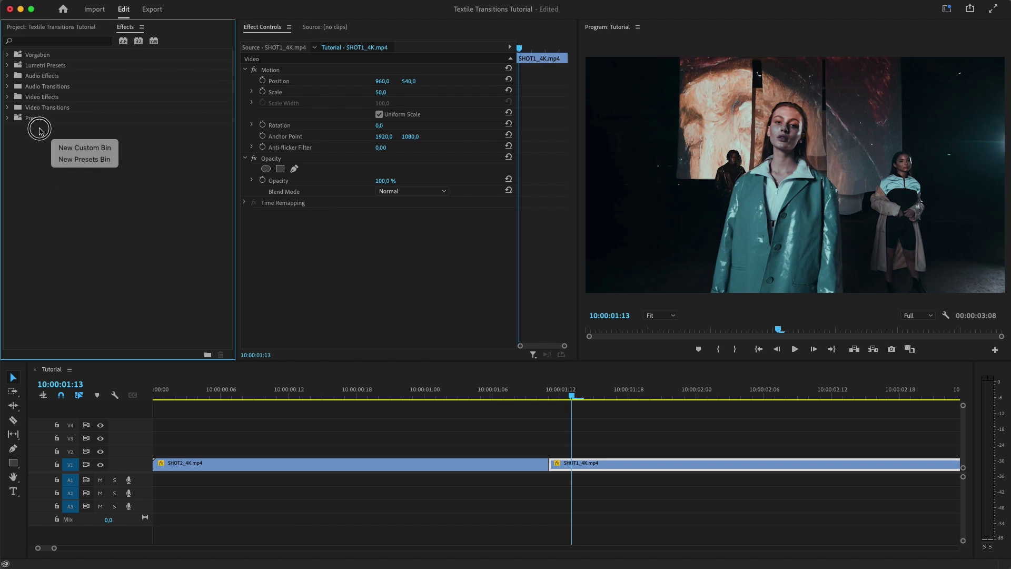
pyautogui.click(48, 126)
pyautogui.rightClick(57, 130)
pyautogui.click(40, 59)
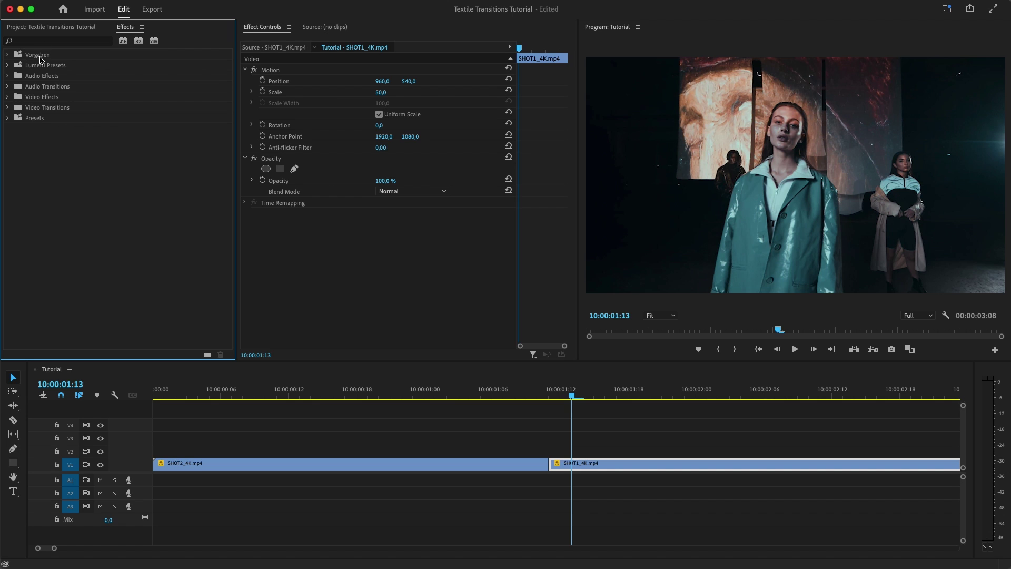
pyautogui.rightClick(41, 66)
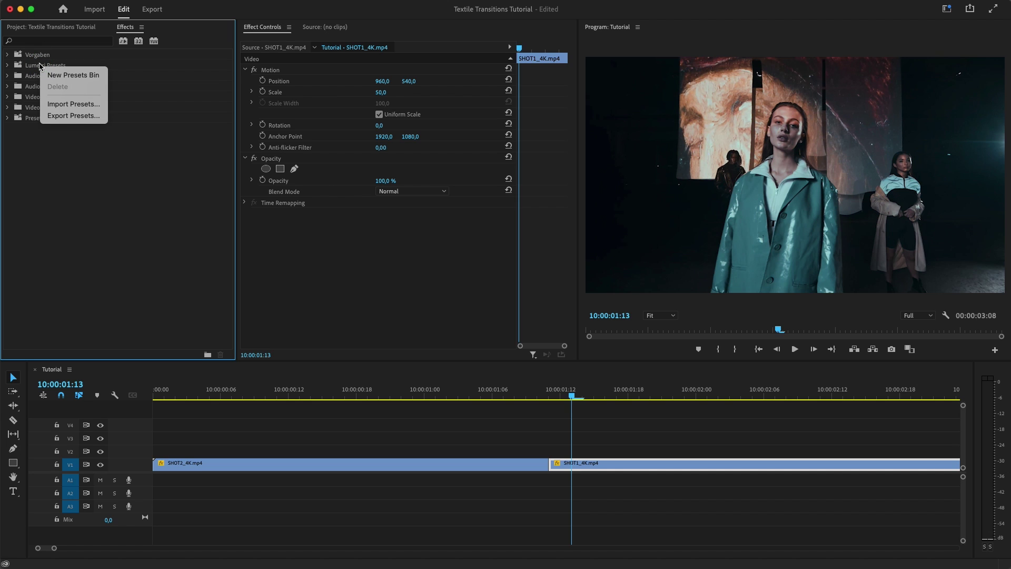
# Import ACIDBITE Textile Transitions Presets.prfpset and review the Transition 1 Shot 2 and Transition 3 Shot 1 presets
pyautogui.click(81, 104)
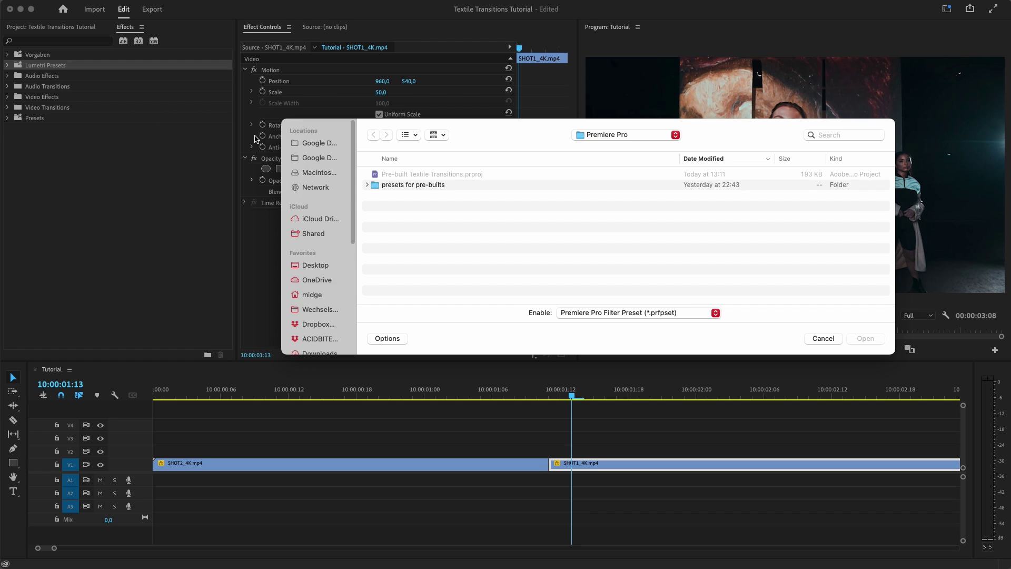
pyautogui.press('super+Tab')
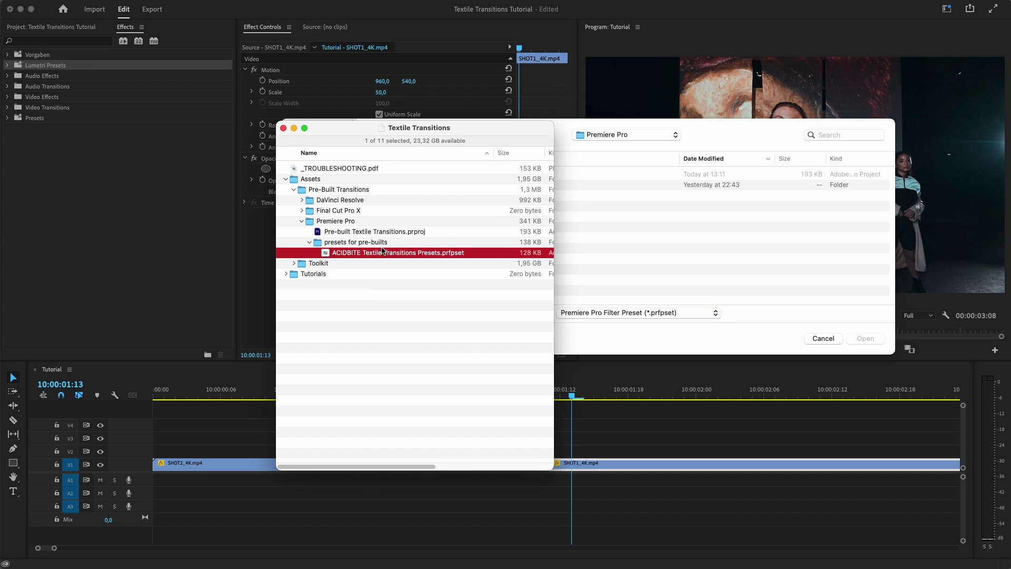
pyautogui.moveTo(351, 258); pyautogui.dragTo(695, 232)
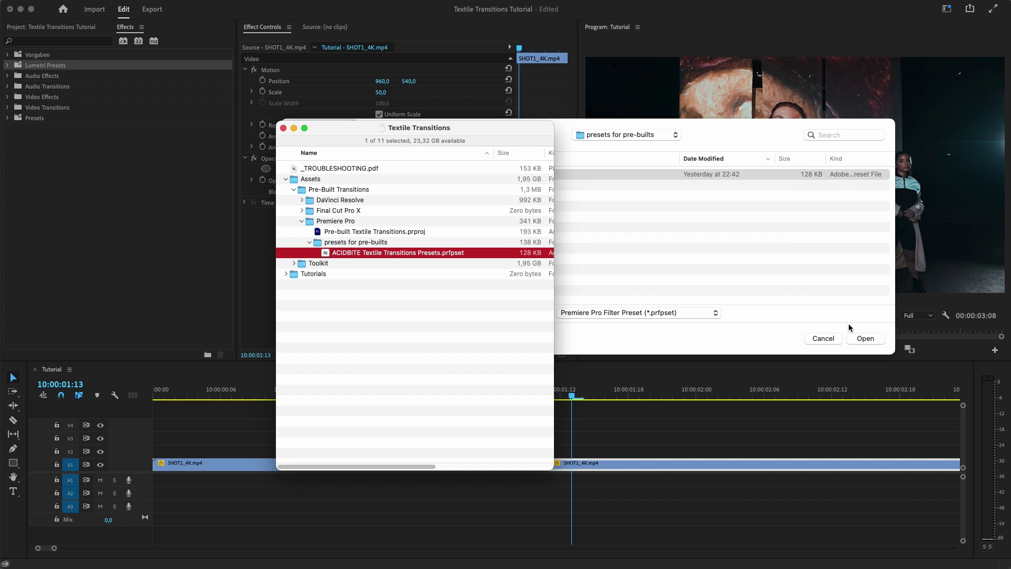
pyautogui.click(860, 338)
pyautogui.click(871, 341)
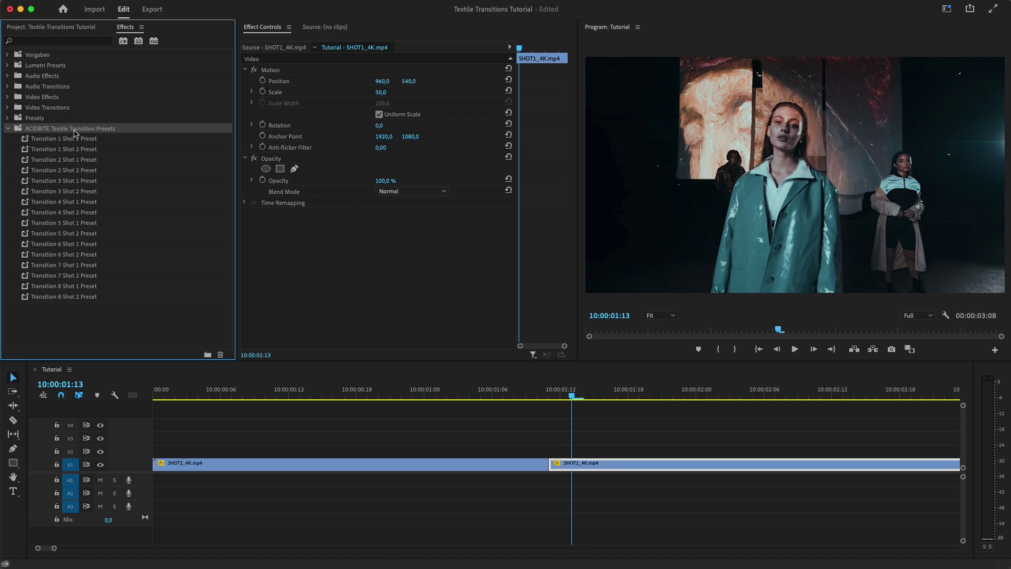
pyautogui.click(63, 149)
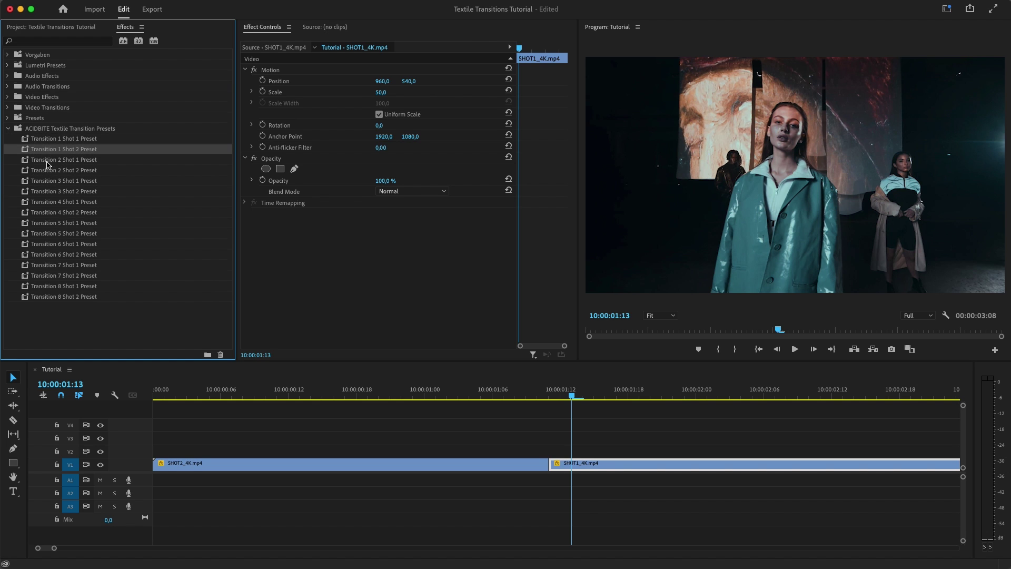
pyautogui.click(51, 181)
# Open Textile Transition sequences from the pre-built bin, select Transition 7's layered clips, and return to Tutorial
pyautogui.click(82, 31)
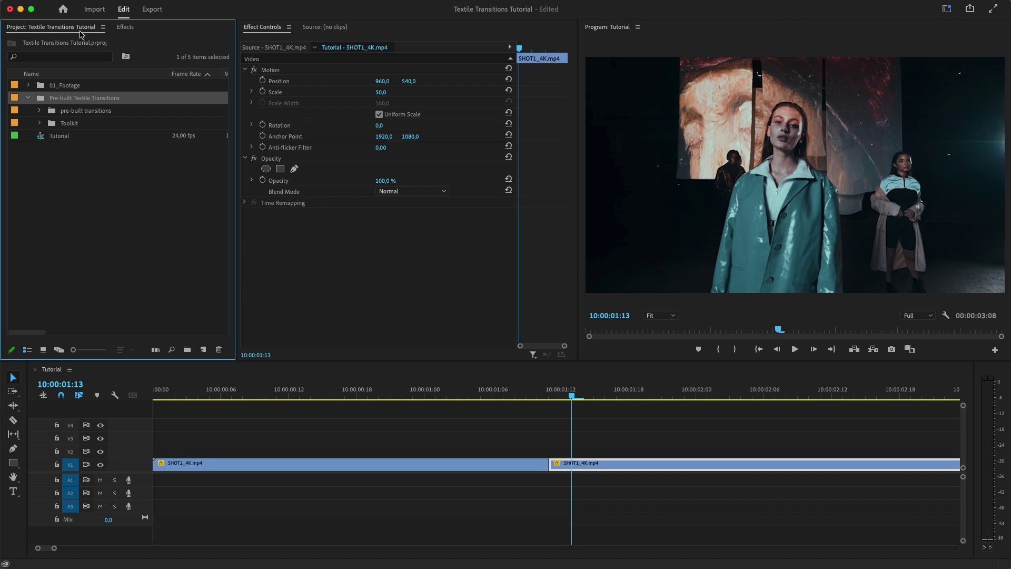
pyautogui.click(39, 110)
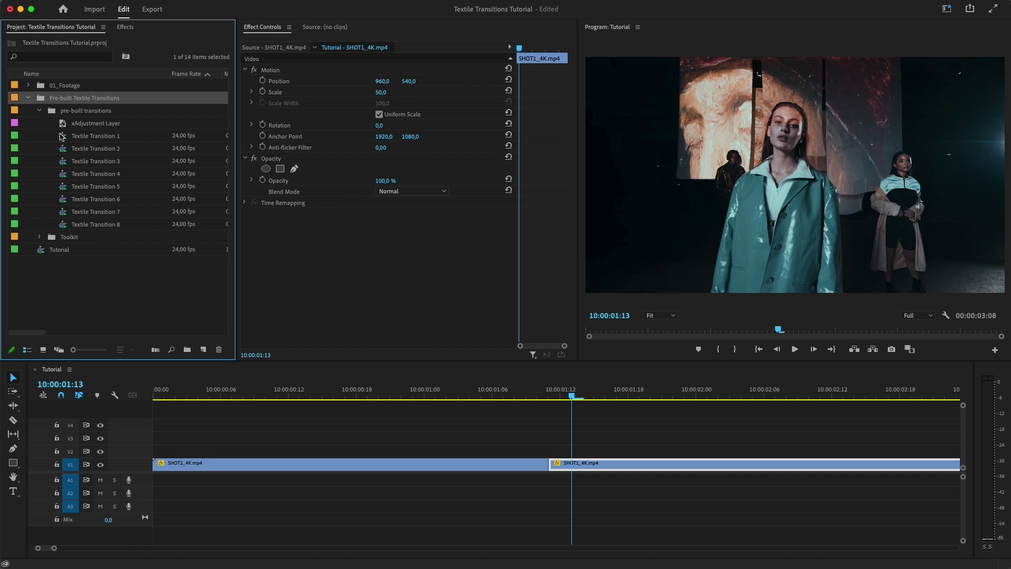
pyautogui.click(63, 189)
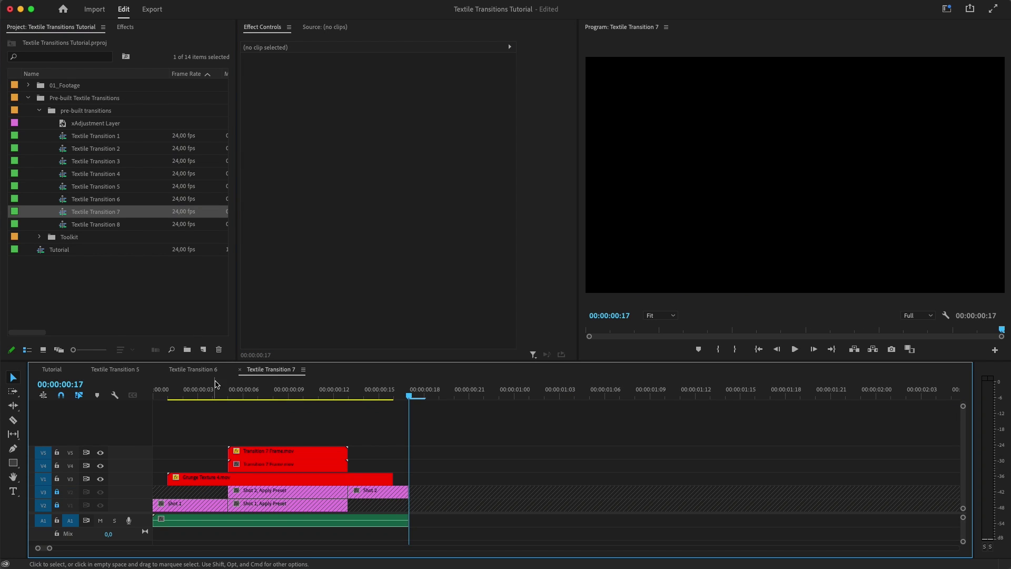
pyautogui.moveTo(410, 395); pyautogui.dragTo(268, 437)
pyautogui.moveTo(161, 414); pyautogui.dragTo(386, 516)
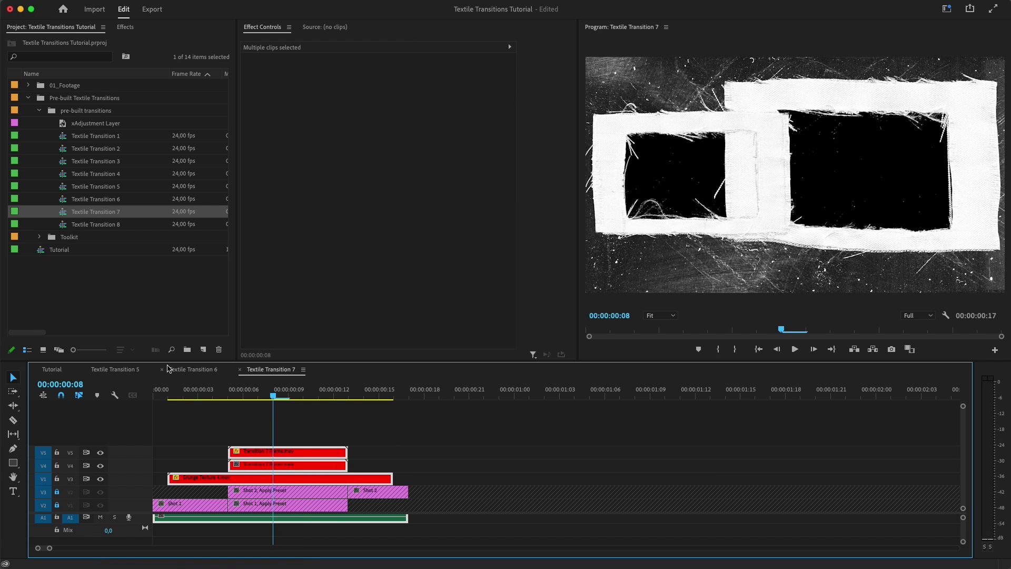
pyautogui.click(53, 370)
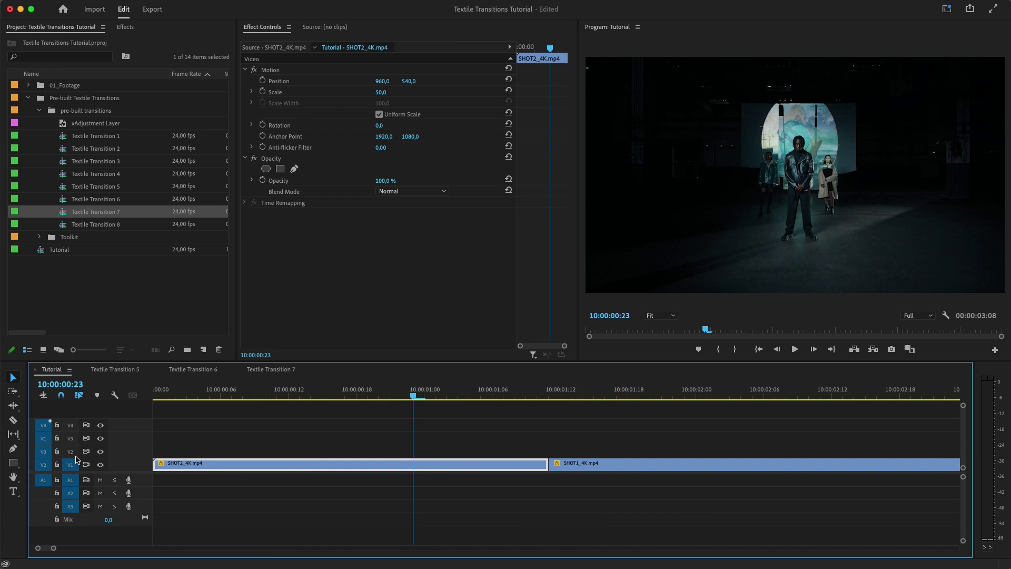
# Paste Transition 7's layers and sound on V2 at the playhead, nudged earlier, red clips raised one track
pyautogui.click(43, 466)
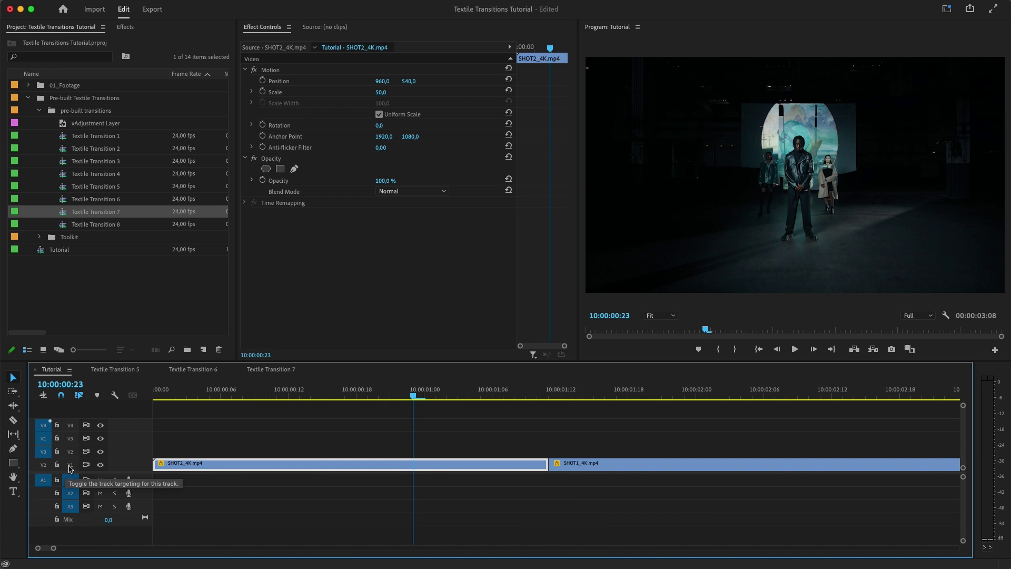
pyautogui.click(69, 454)
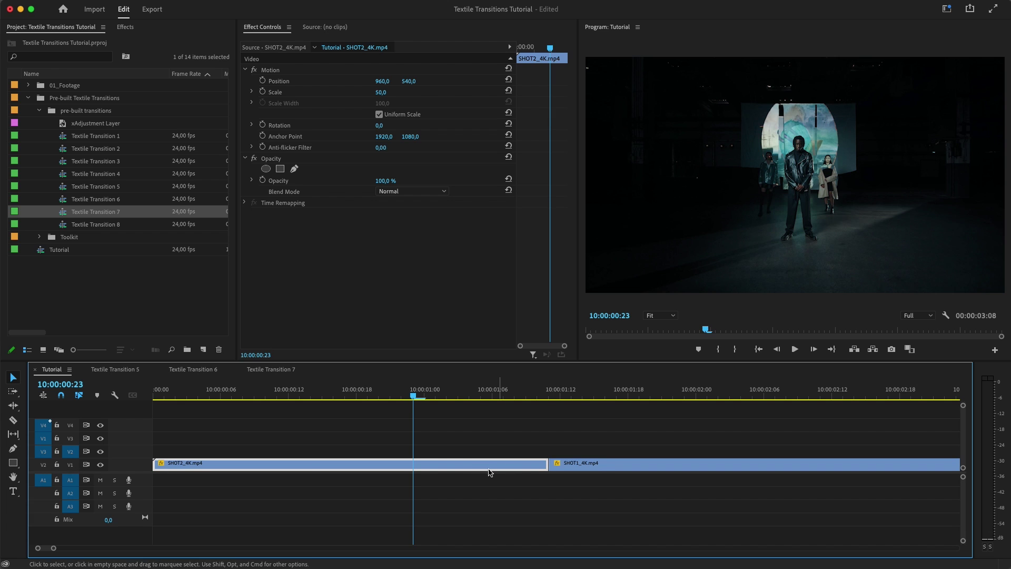
pyautogui.press('super+v')
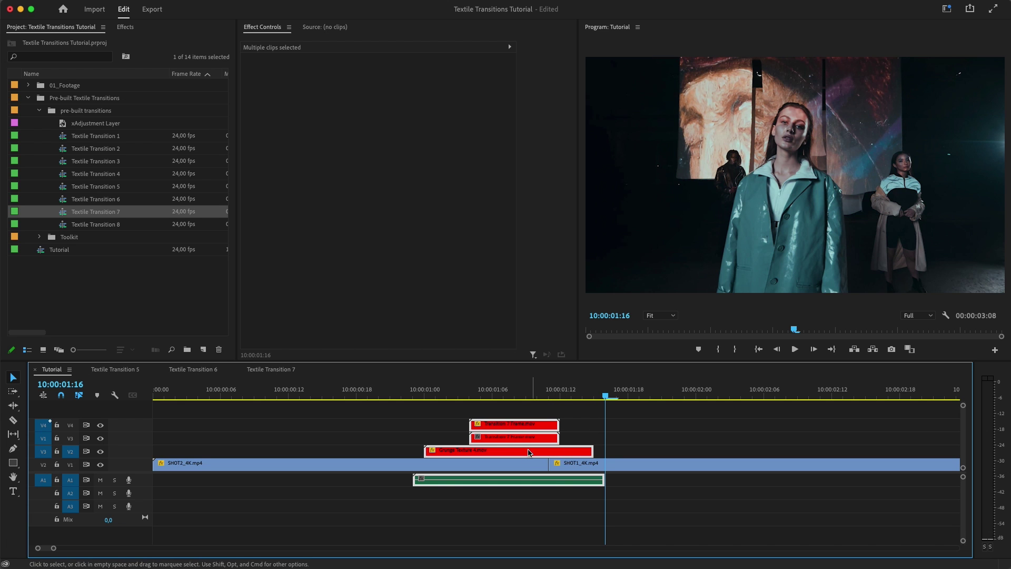
pyautogui.moveTo(551, 442); pyautogui.dragTo(540, 442)
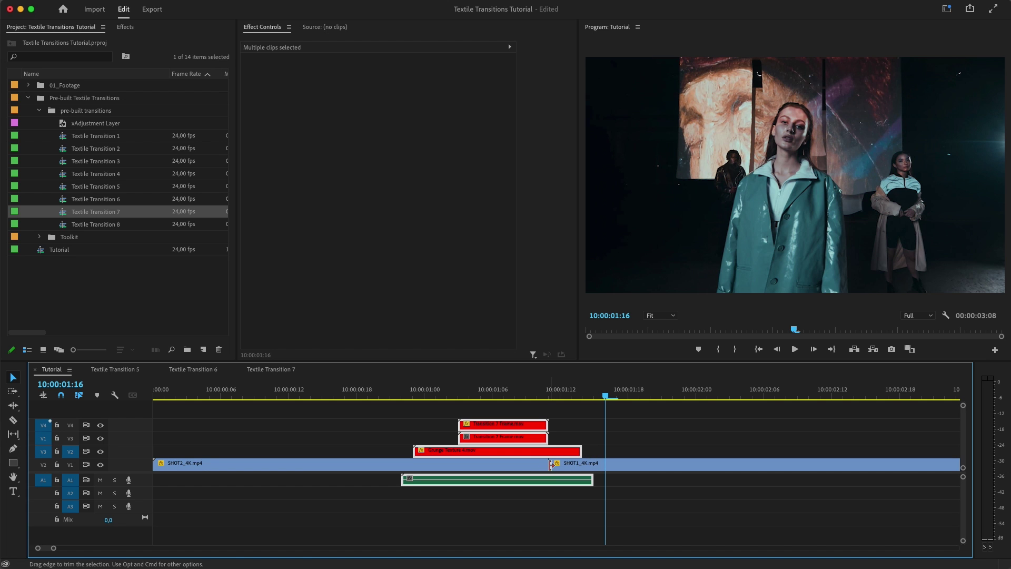
pyautogui.moveTo(514, 441); pyautogui.dragTo(515, 423)
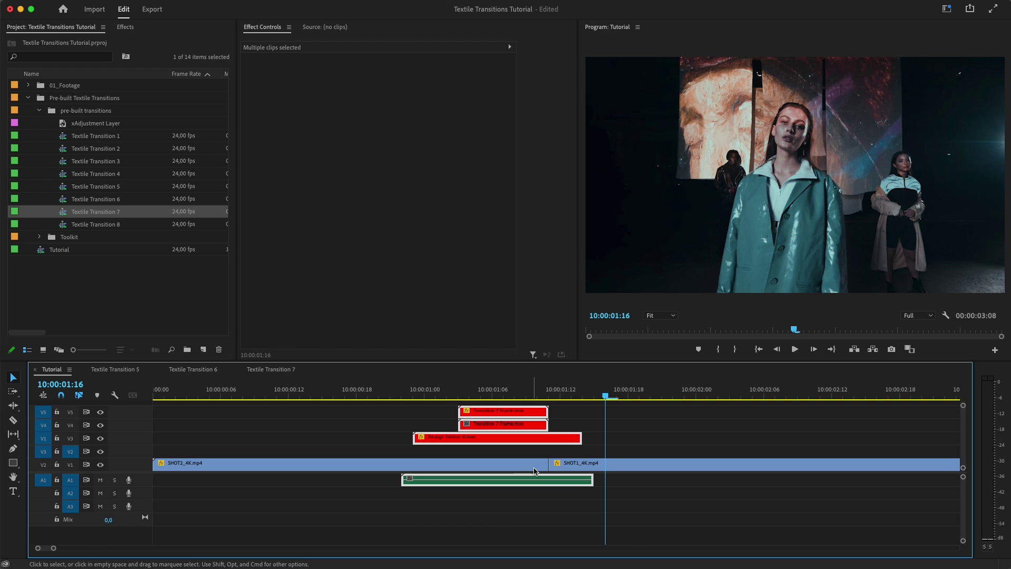
# Move SHOT1_4K up onto V2, five frames earlier, overlapping SHOT2_4K
pyautogui.click(594, 468)
pyautogui.moveTo(631, 463); pyautogui.dragTo(538, 456)
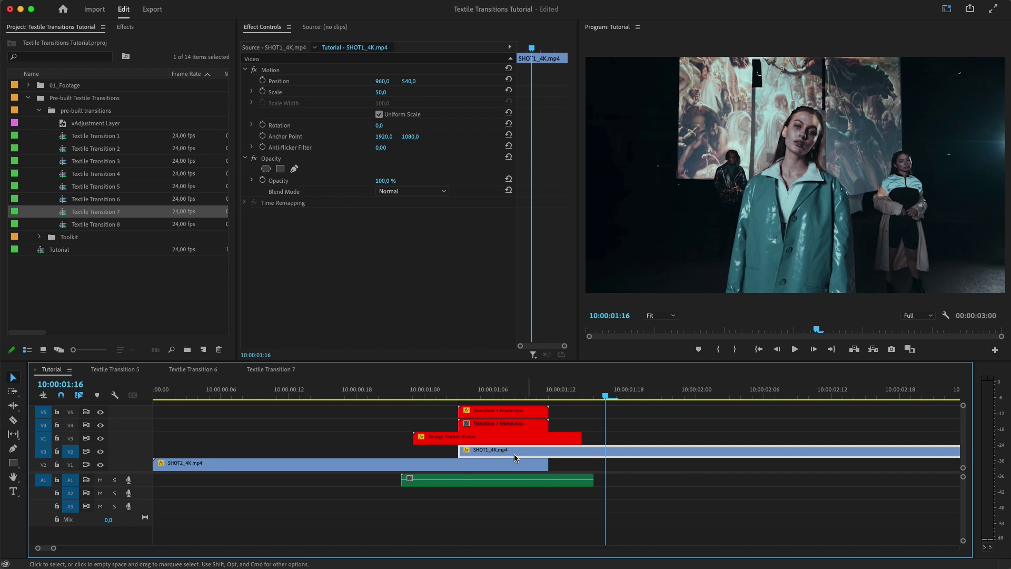
pyautogui.click(471, 414)
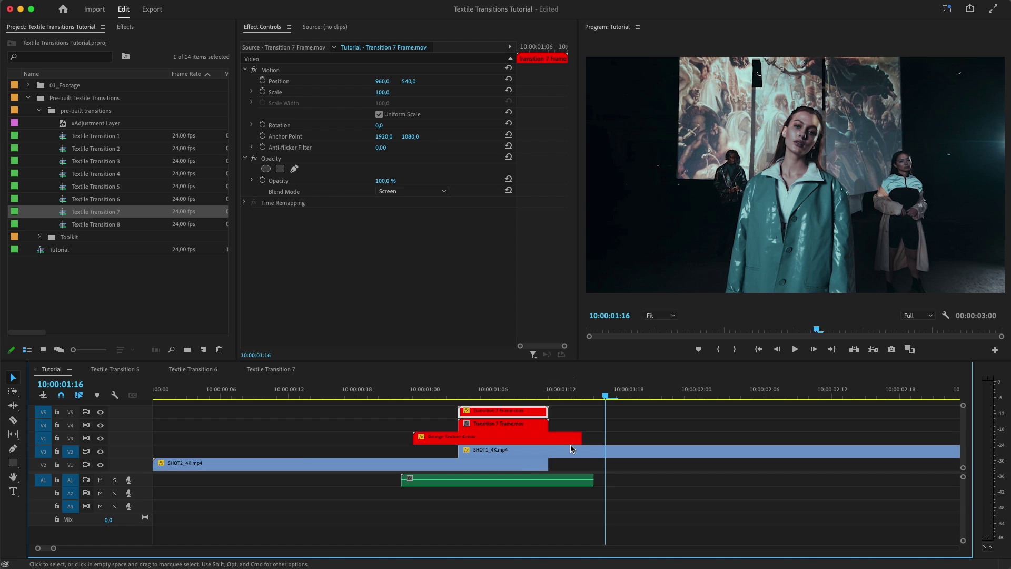
# Razor SHOT2_4K at the transition's start and SHOT1_4K at its end
pyautogui.press('c')
pyautogui.click(463, 464)
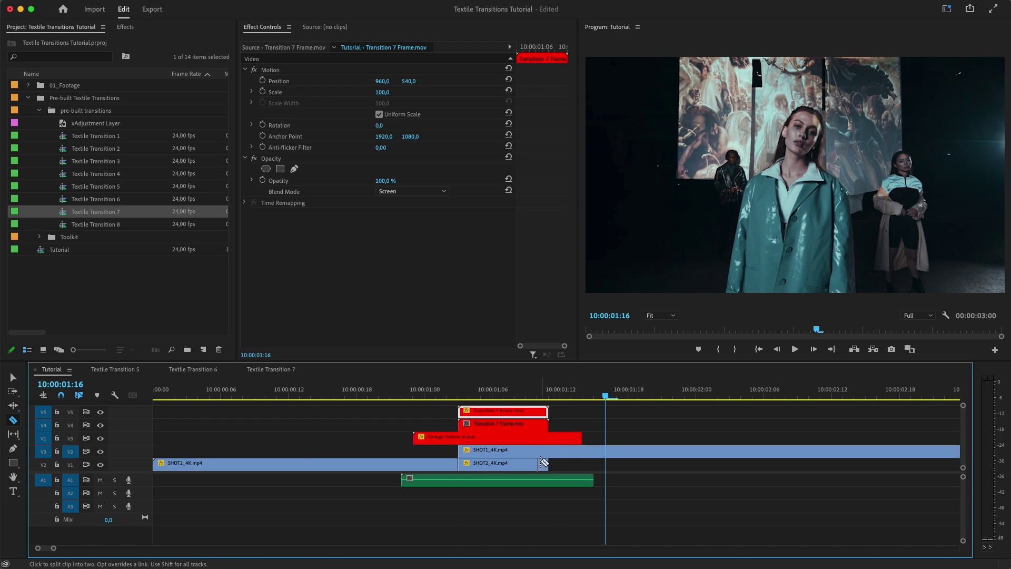
pyautogui.click(549, 451)
# Apply the Transition 7 Shot 1 Preset to the SHOT2_4K piece
pyautogui.press('a')
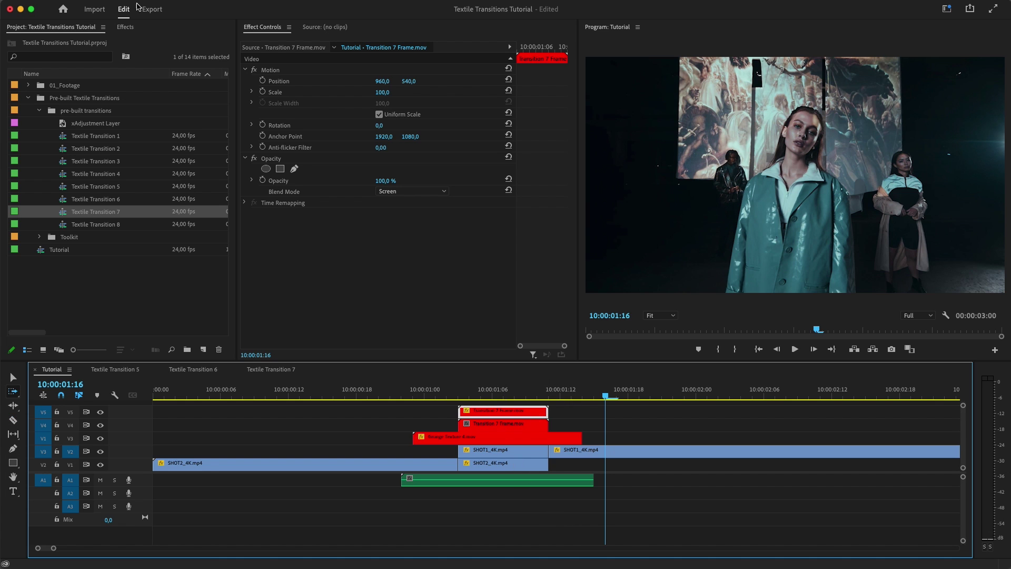
pyautogui.click(125, 27)
pyautogui.click(63, 139)
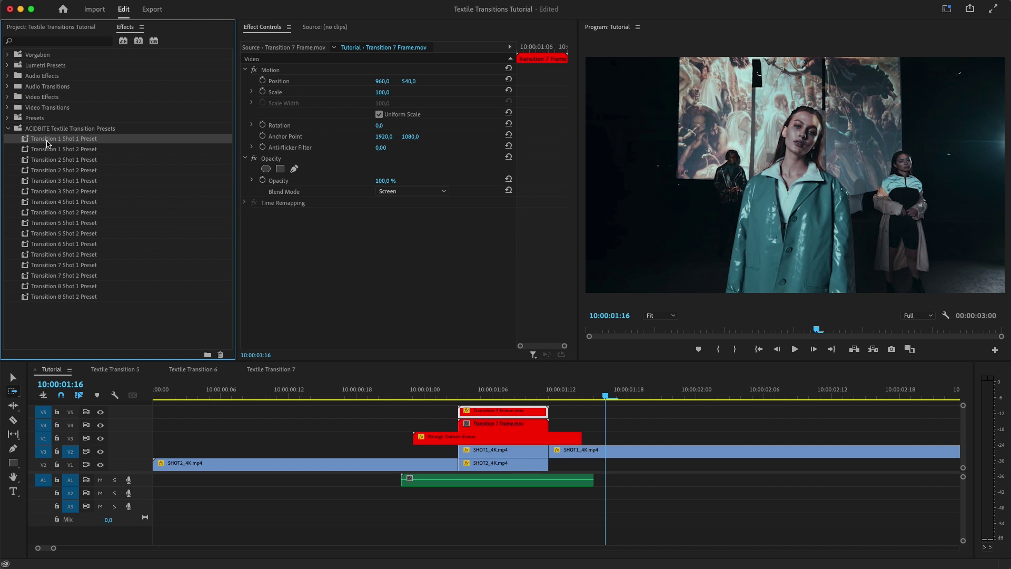
pyautogui.click(53, 267)
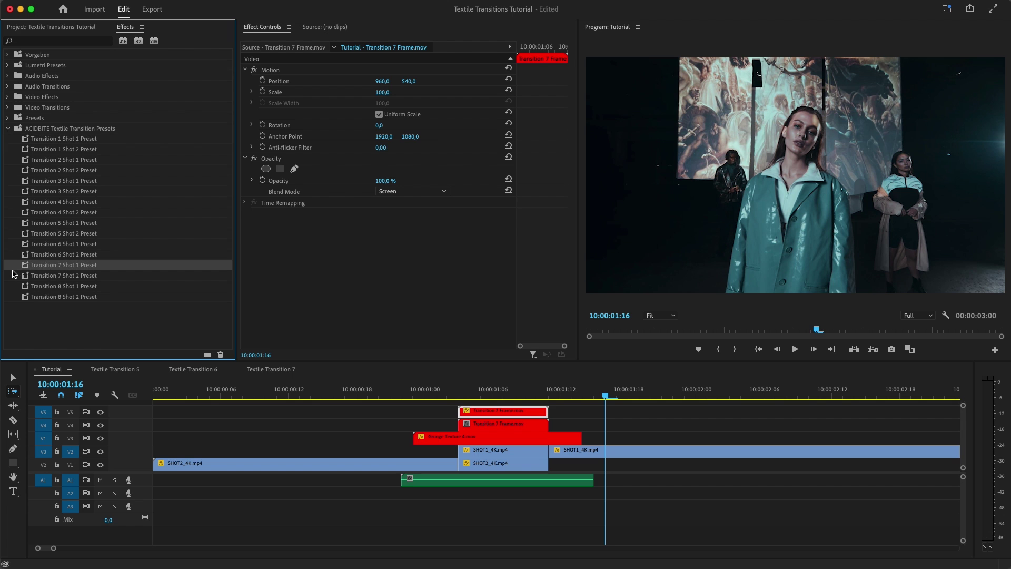
pyautogui.moveTo(45, 269); pyautogui.dragTo(499, 470)
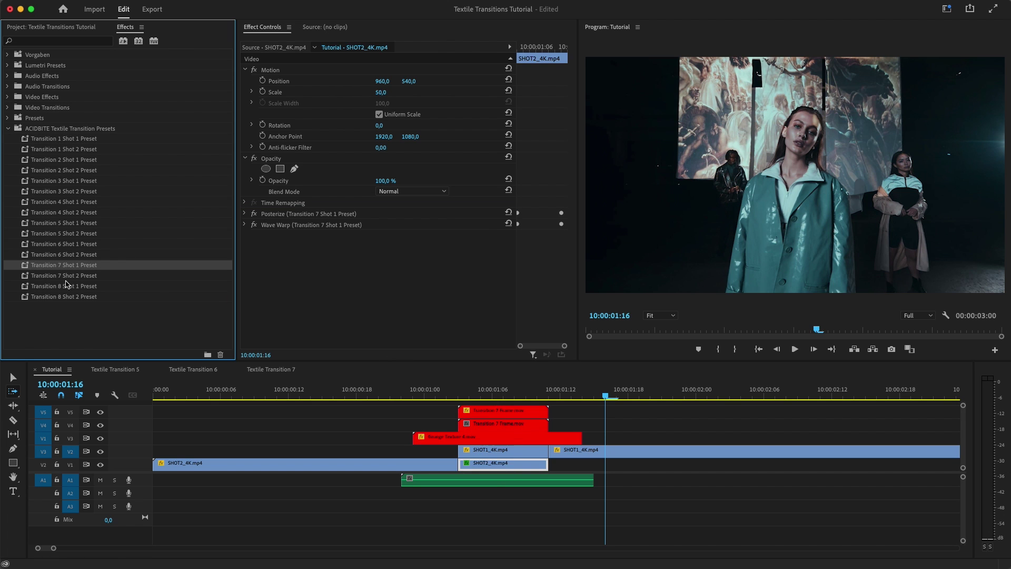
# Apply the Transition 7 Shot 2 Preset to the SHOT1_4K piece, then select the three red clips
pyautogui.click(59, 279)
pyautogui.moveTo(58, 279); pyautogui.dragTo(481, 450)
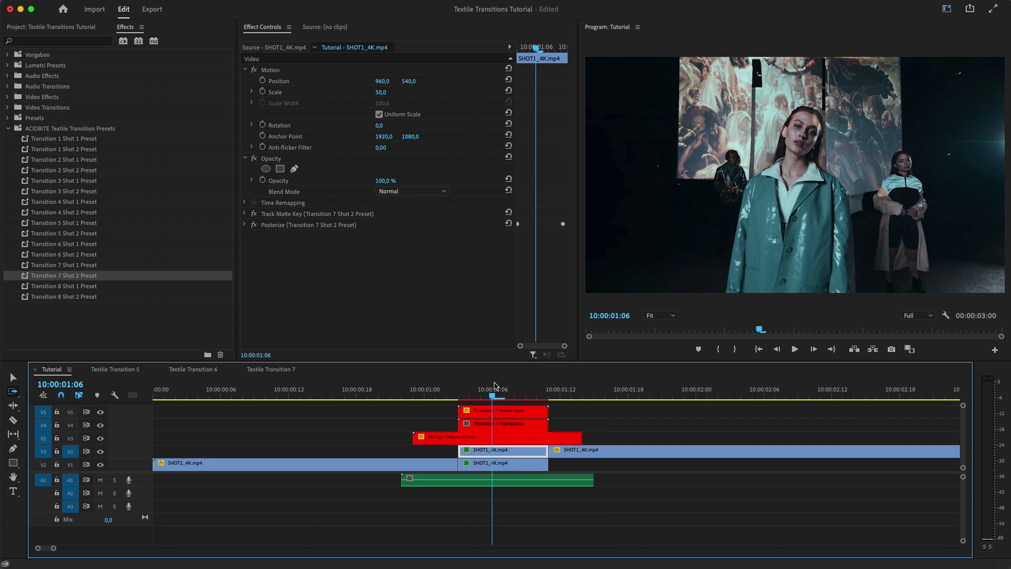
pyautogui.press('v')
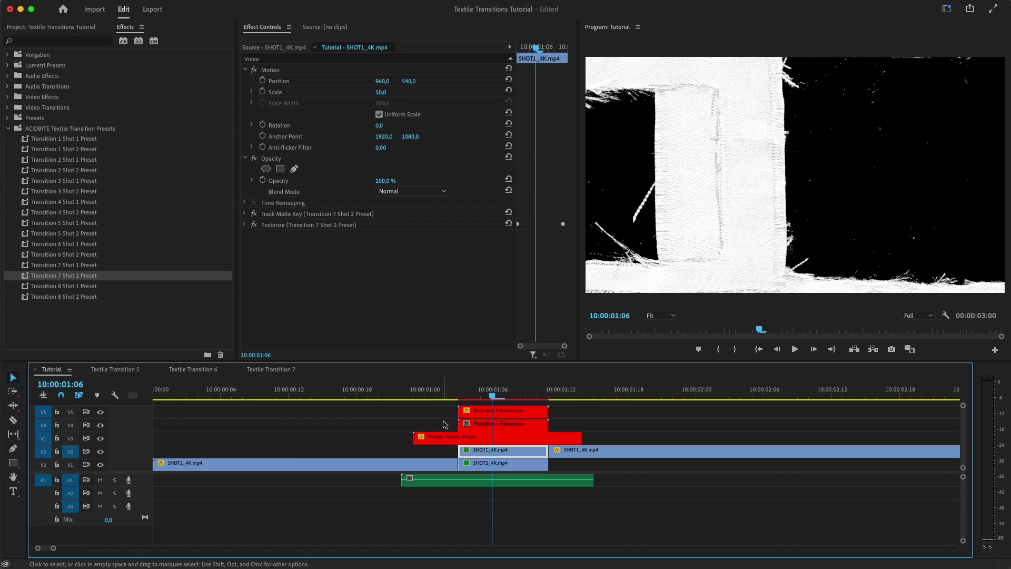
pyautogui.moveTo(434, 410); pyautogui.dragTo(500, 439)
# Dismiss the red clips' menu and select the SHOT1_4K piece to show Track Matte Key and Posterize
pyautogui.rightClick(493, 412)
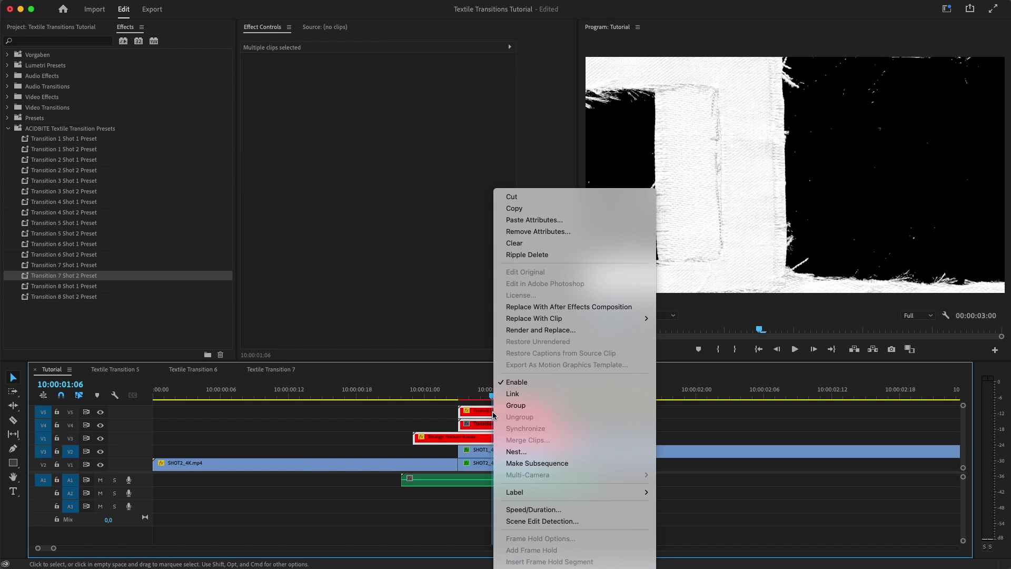
pyautogui.press('Escape')
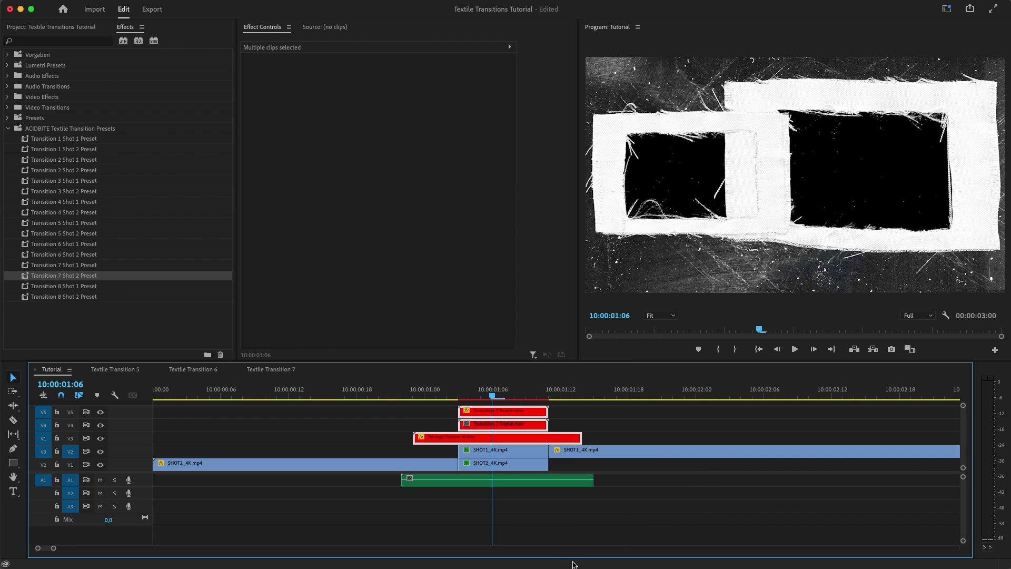
pyautogui.click(479, 396)
pyautogui.click(491, 452)
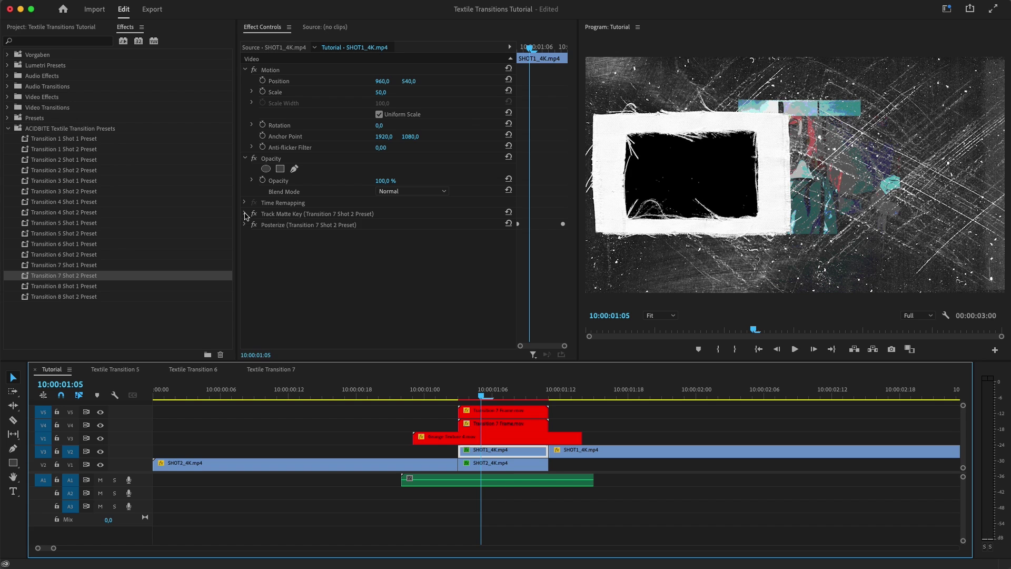
# Set the SHOT1_4K transition piece's Track Matte Key Matte to Video 4 after checking which layer sits there
pyautogui.click(244, 214)
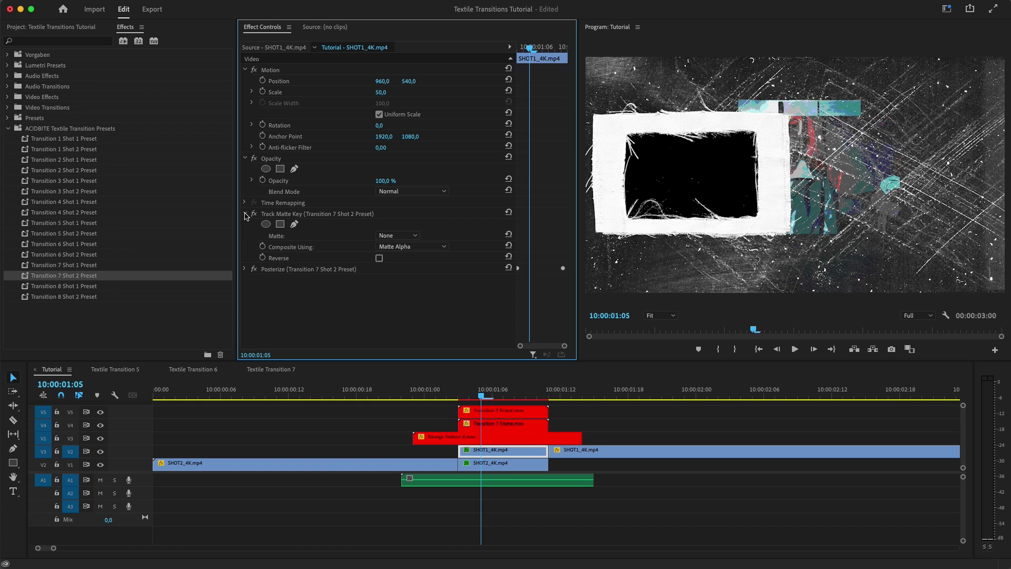
pyautogui.click(398, 237)
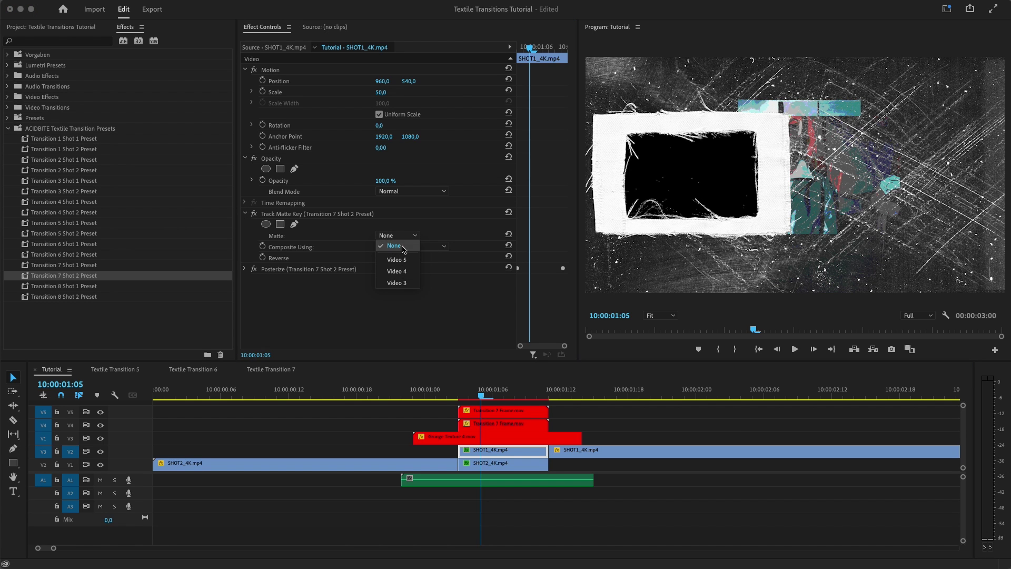
pyautogui.click(397, 239)
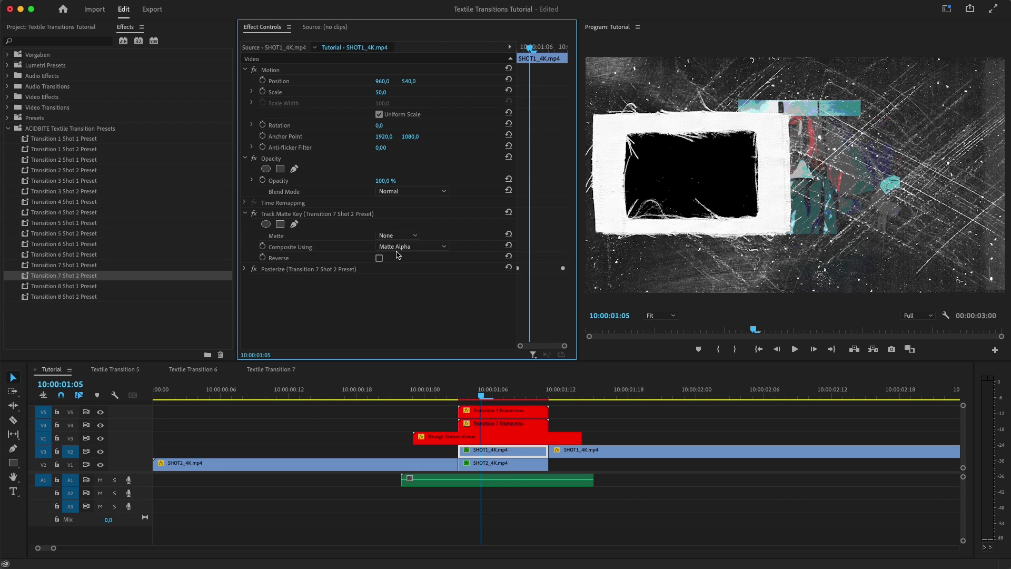
pyautogui.click(388, 237)
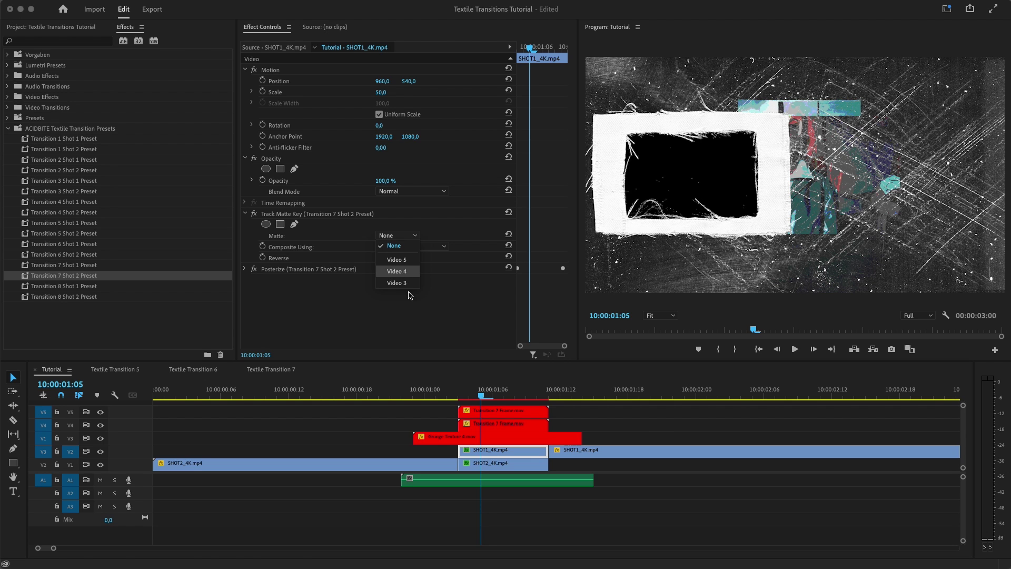
pyautogui.click(491, 429)
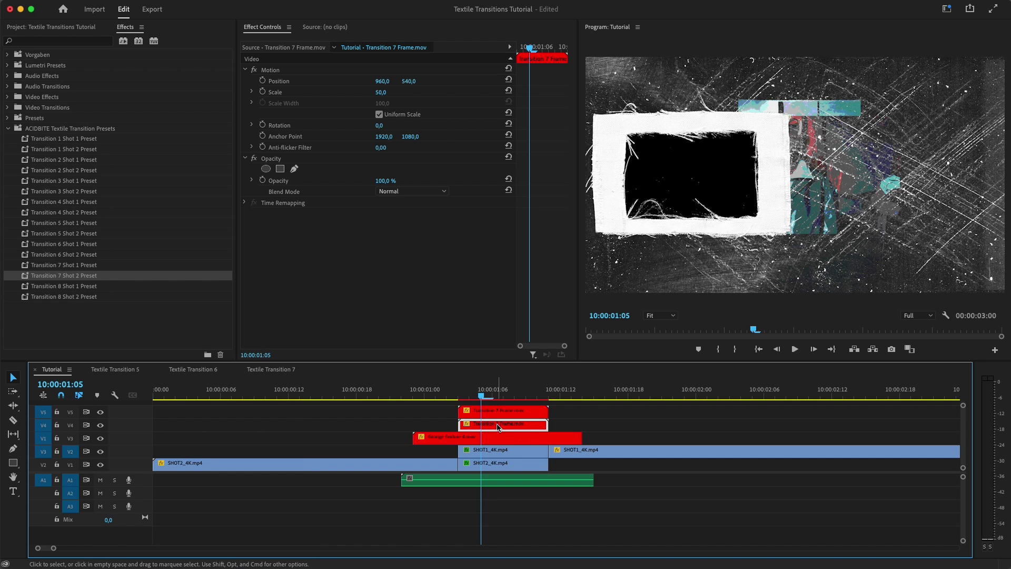
pyautogui.click(502, 451)
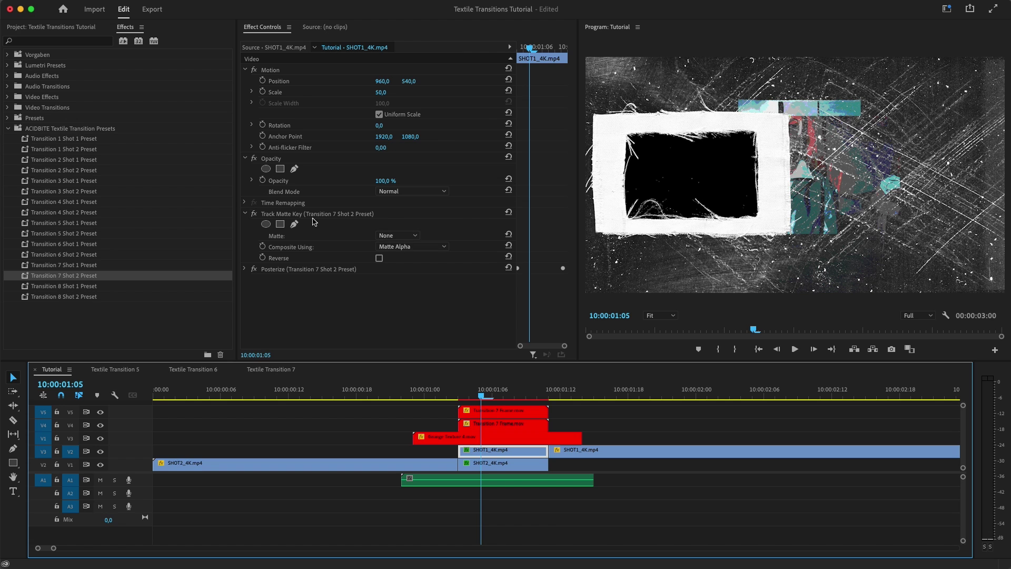
pyautogui.click(398, 235)
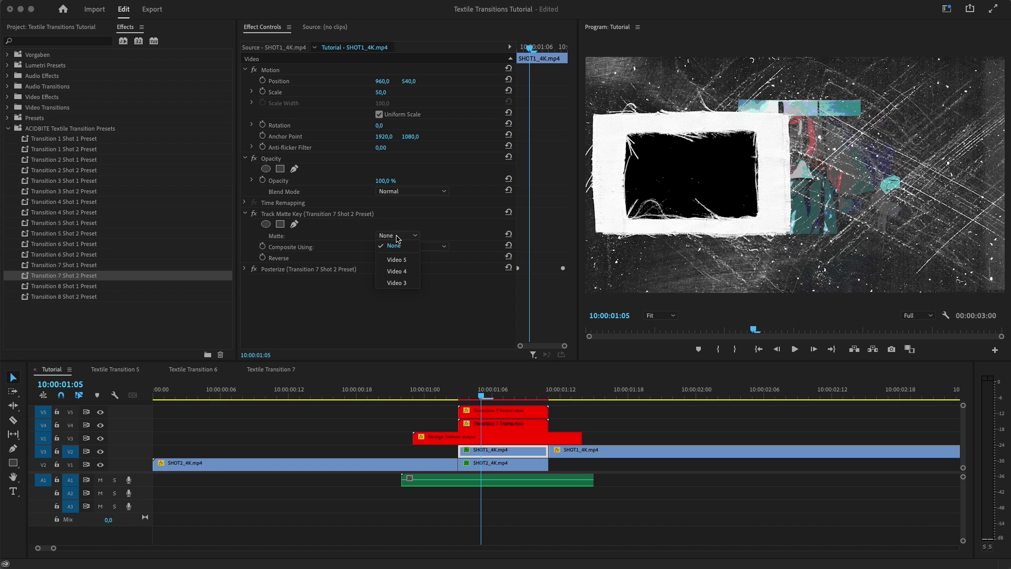
pyautogui.click(398, 272)
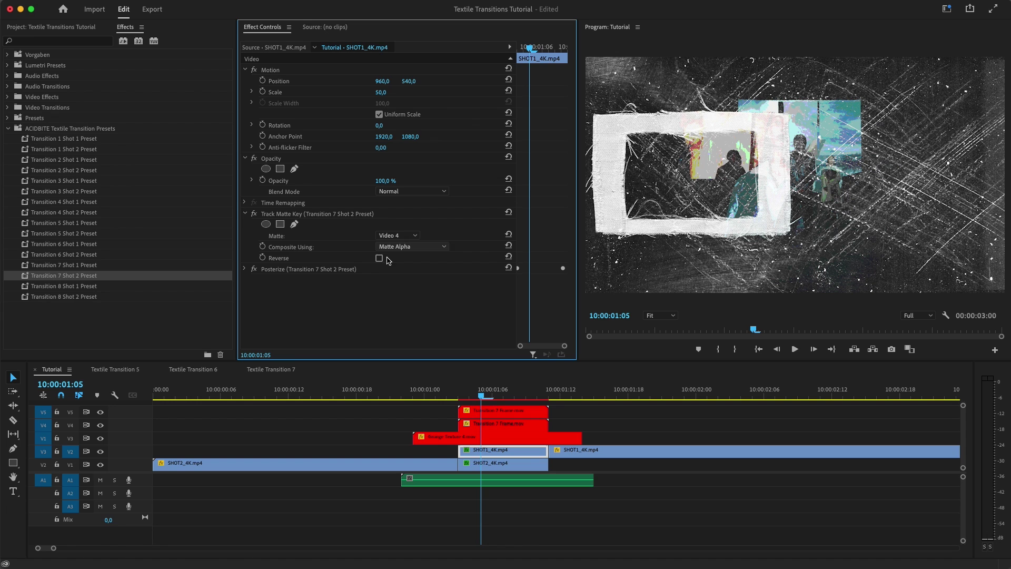
pyautogui.click(370, 389)
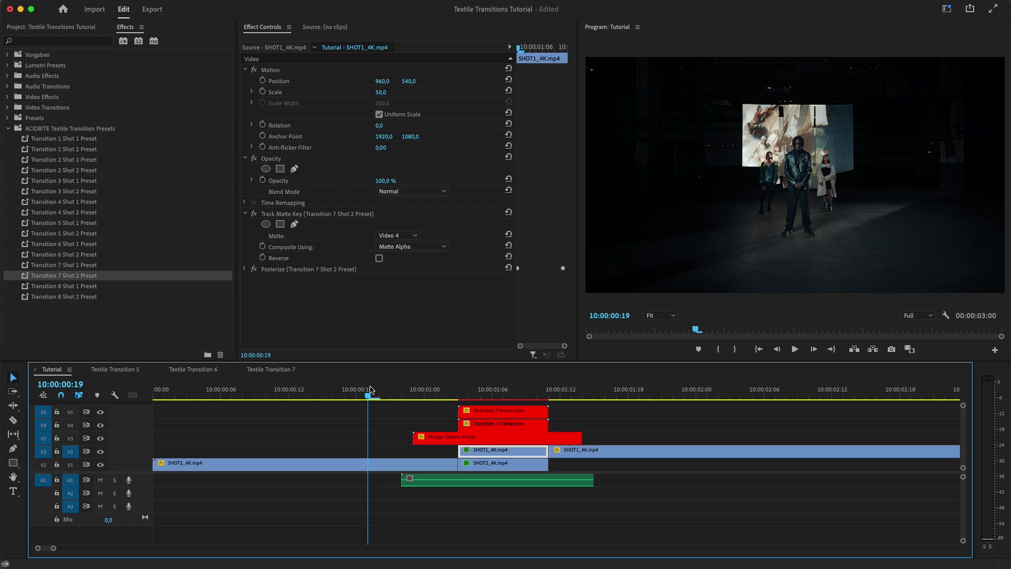
pyautogui.press('space')
pyautogui.click(432, 480)
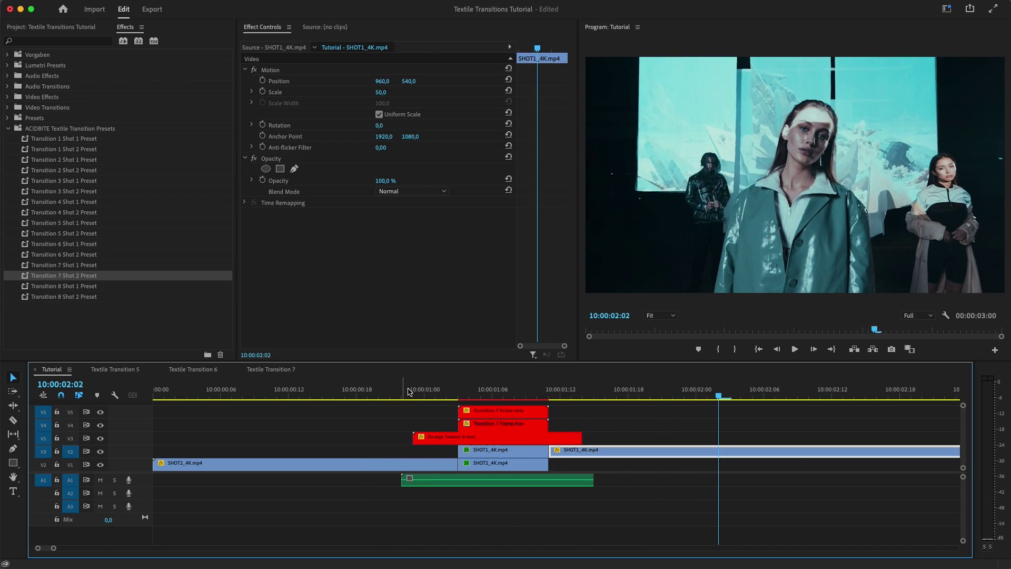
pyautogui.click(437, 391)
pyautogui.moveTo(438, 393); pyautogui.dragTo(616, 407)
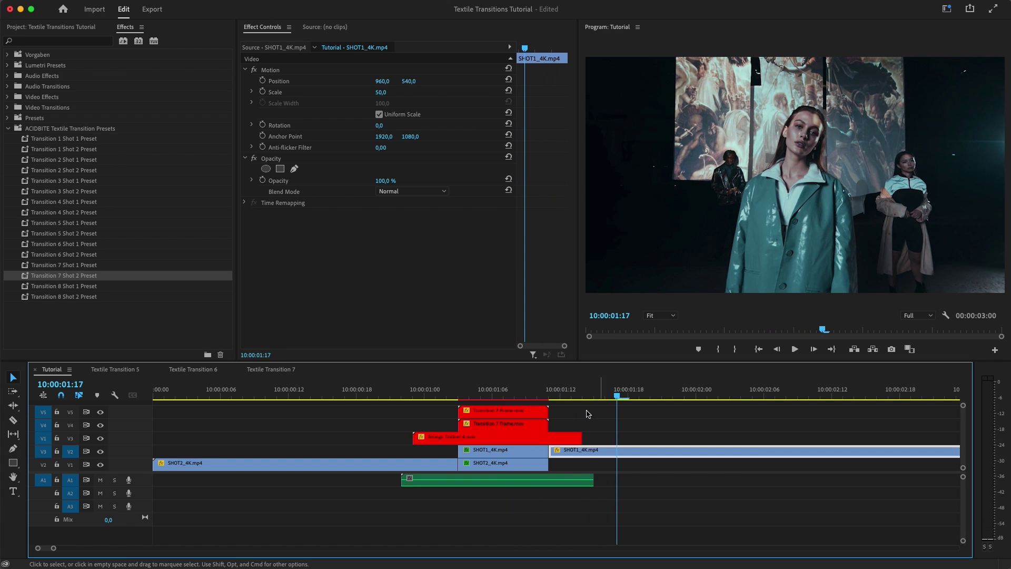